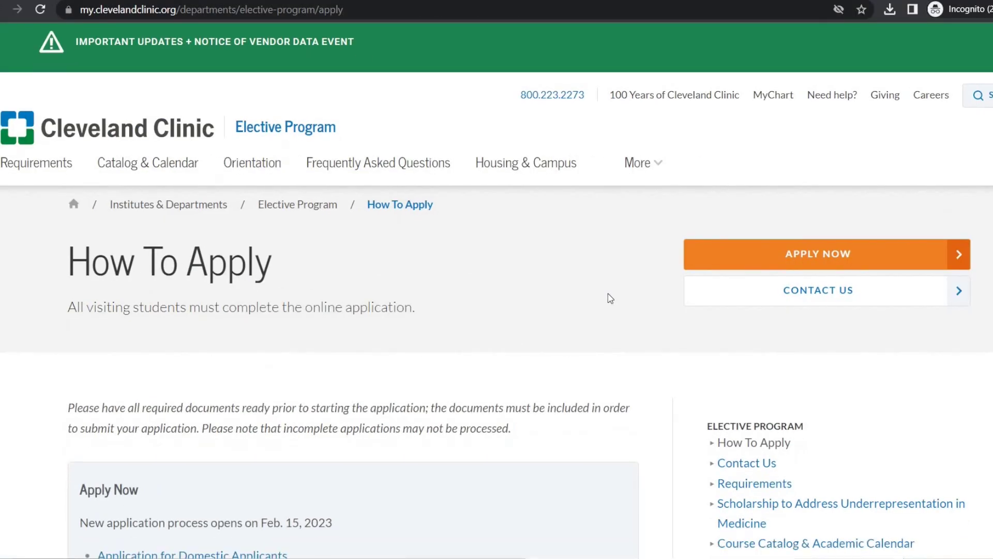
Step: Read through the elective How To Apply guidance and launch the online application with Apply Now
scroll(609, 296, "down", 8)
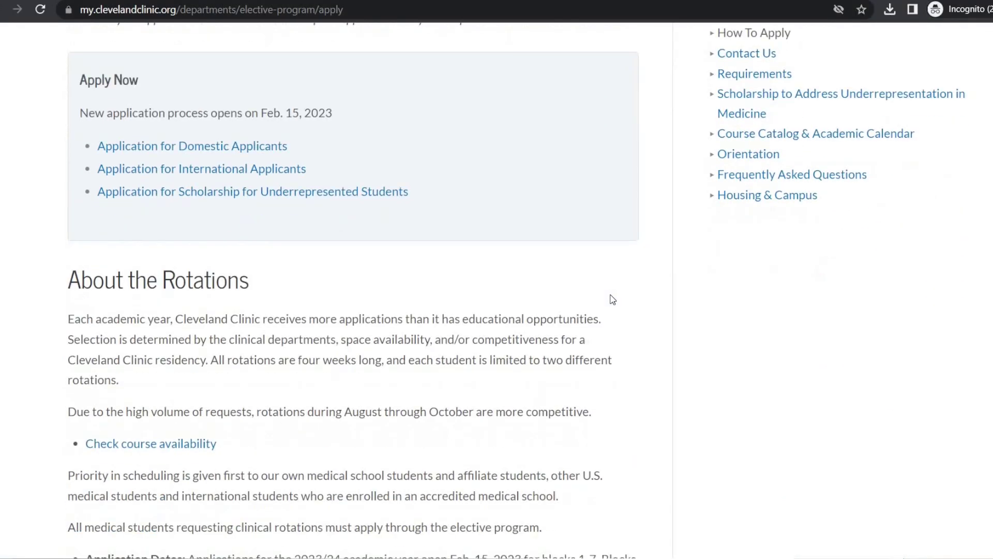
scroll(613, 300, "down", 11)
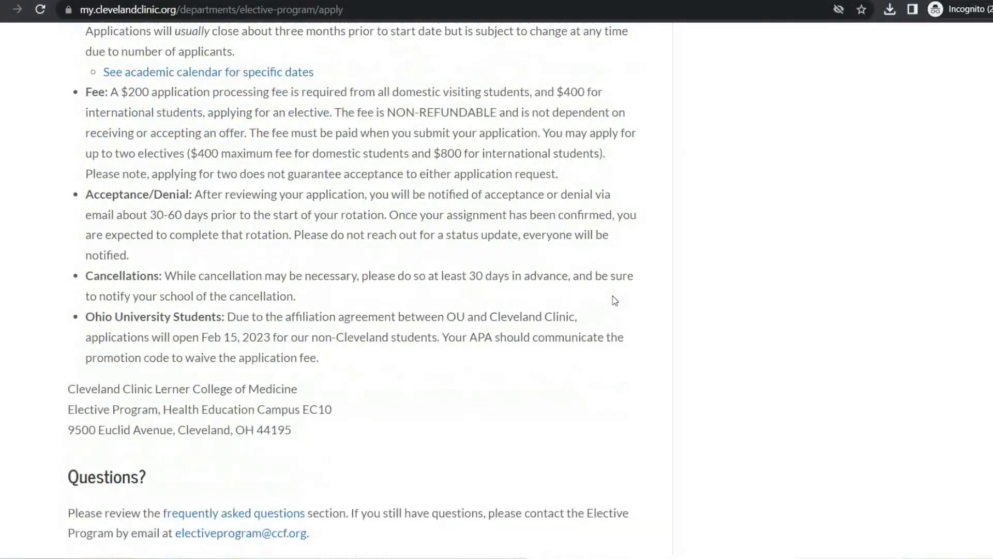
scroll(616, 269, "down", 3)
scroll(879, 285, "up", 9)
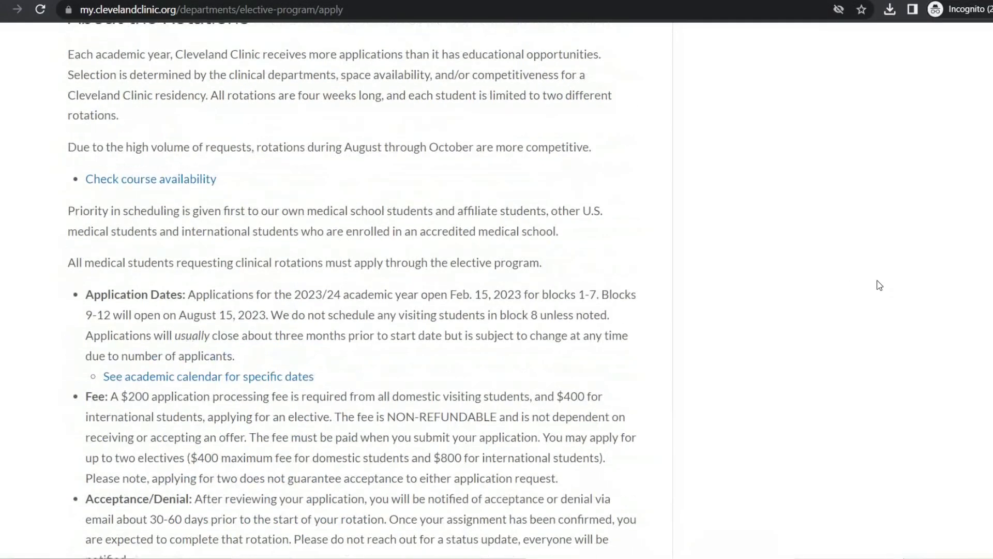
scroll(853, 243, "up", 15)
left_click(825, 202)
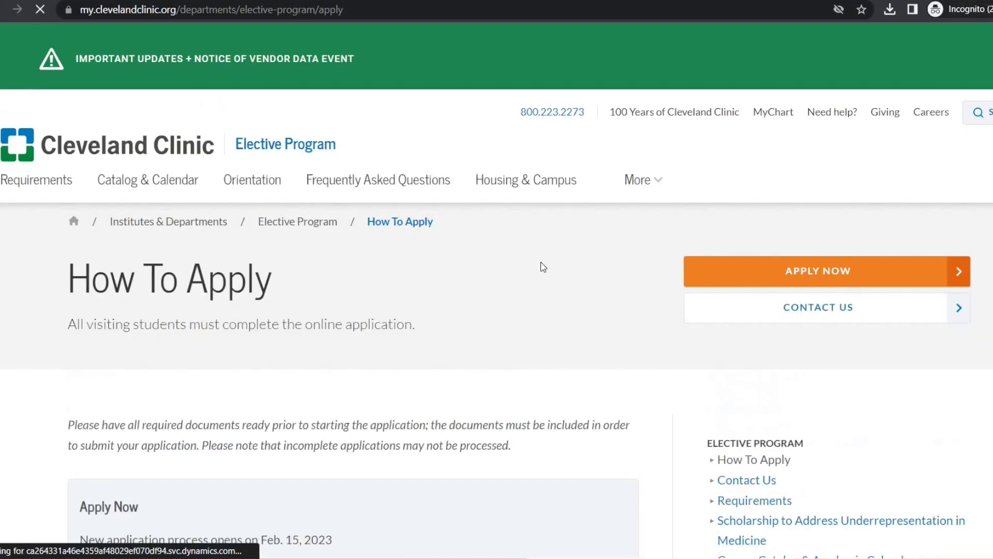
scroll(543, 267, "down", 4)
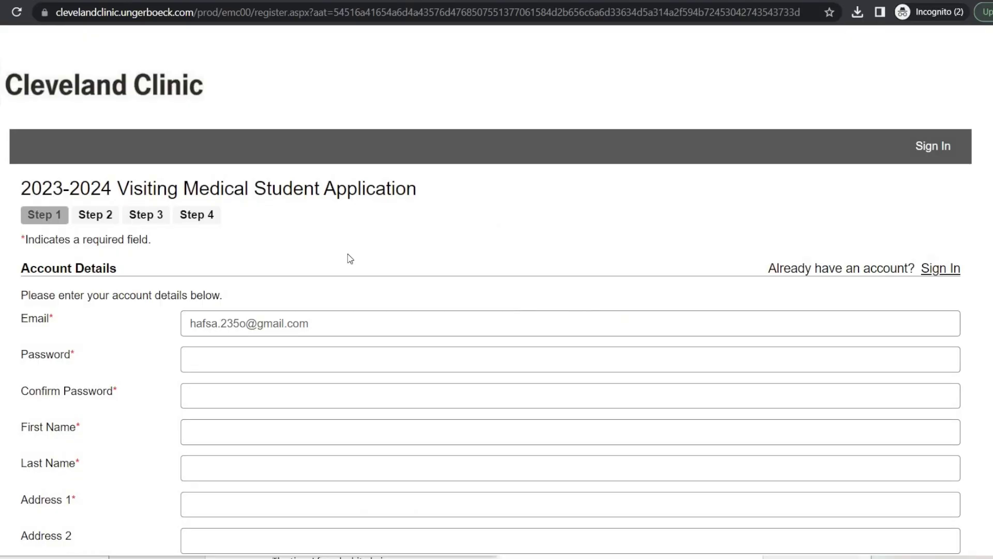
Step: Scroll down through the Step 1 Account Details registration form
scroll(350, 258, "down", 1)
scroll(350, 258, "down", 5)
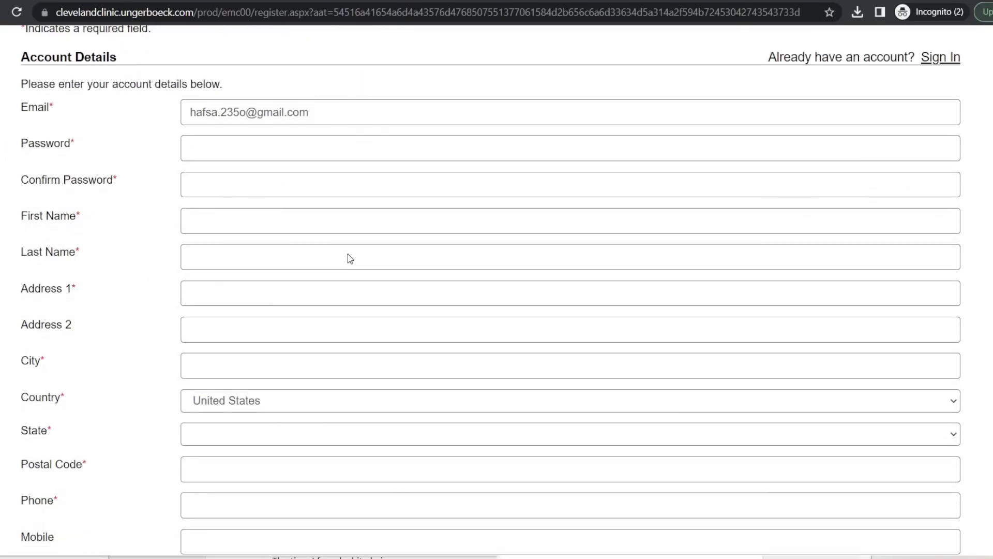
scroll(349, 254, "down", 5)
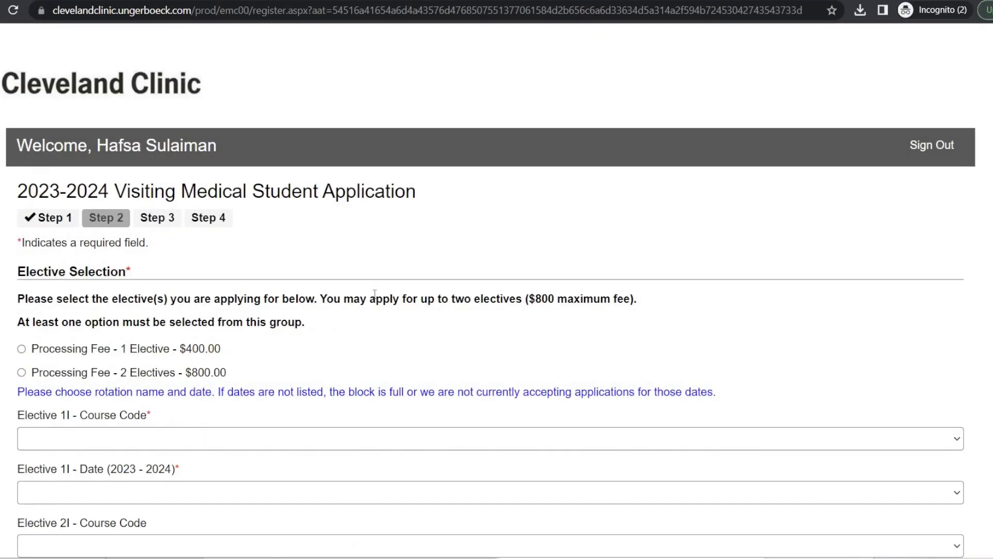
Step: Choose the 1 Elective $400 fee and SURG 4013C Liver Transplant for 10/23/2023 – 11/17/2023
scroll(375, 293, "down", 4)
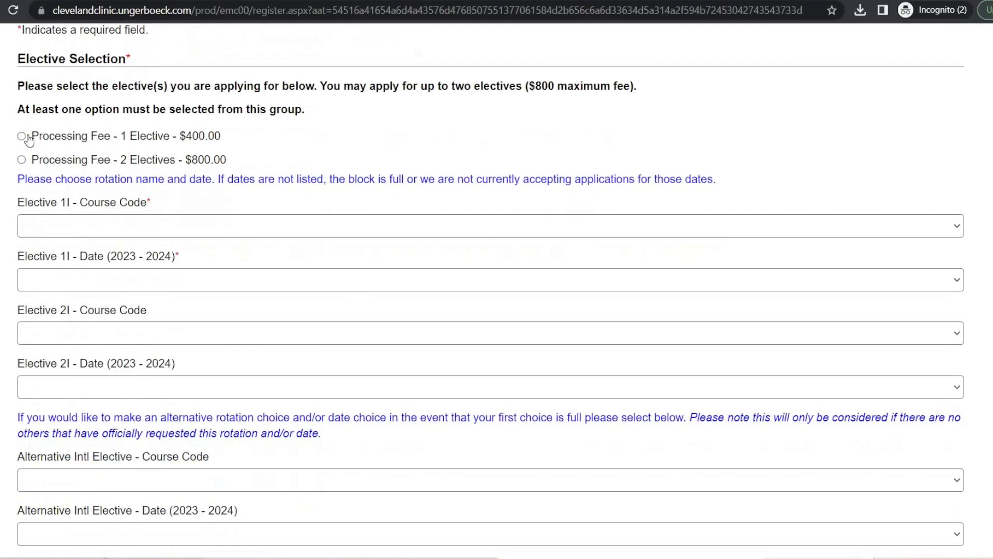
left_click(21, 136)
left_click(138, 225)
scroll(213, 324, "down", 5)
scroll(214, 324, "up", 5)
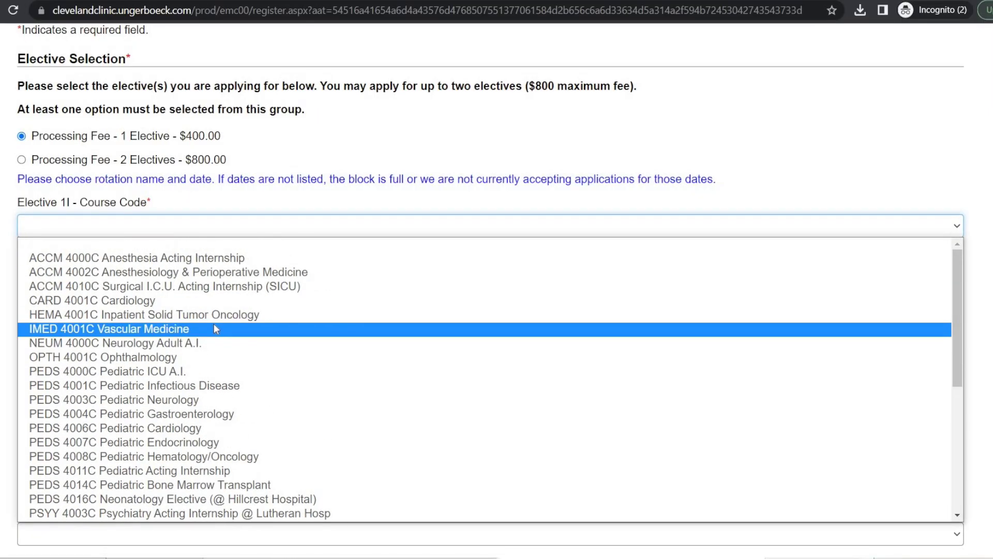
scroll(215, 329, "down", 3)
scroll(214, 328, "down", 3)
left_click(179, 458)
left_click(145, 280)
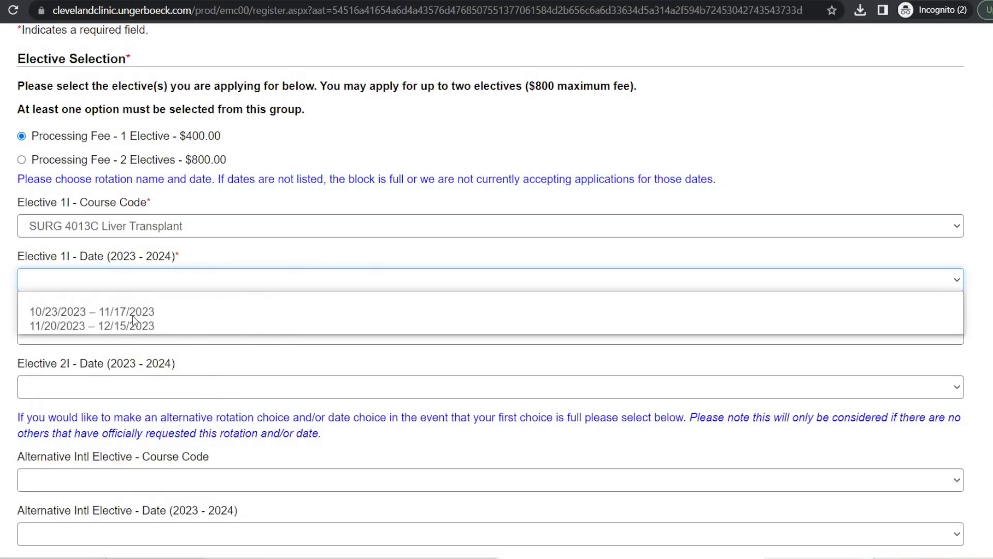
left_click(136, 309)
Step: Browse second and alternative elective options without choosing any, then submit the selection
left_click(137, 333)
scroll(137, 238, "down", 7)
left_click(136, 387)
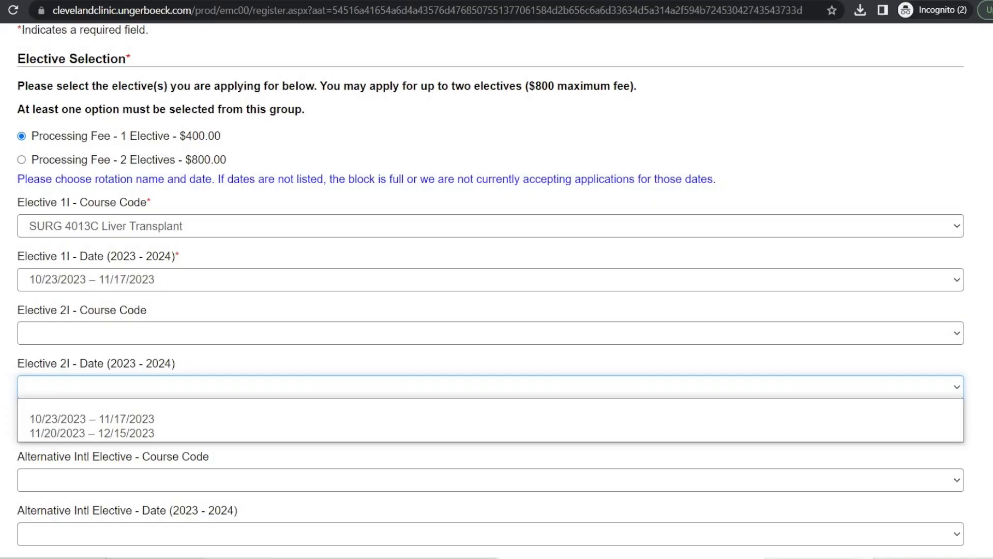
scroll(85, 355, "down", 3)
left_click(85, 343)
scroll(85, 249, "down", 5)
left_click(85, 342)
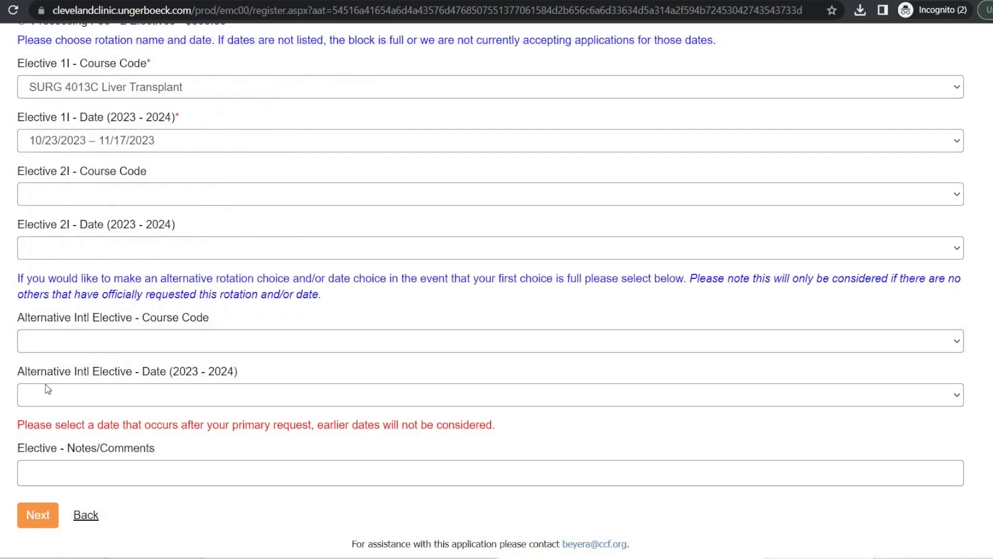
left_click(38, 515)
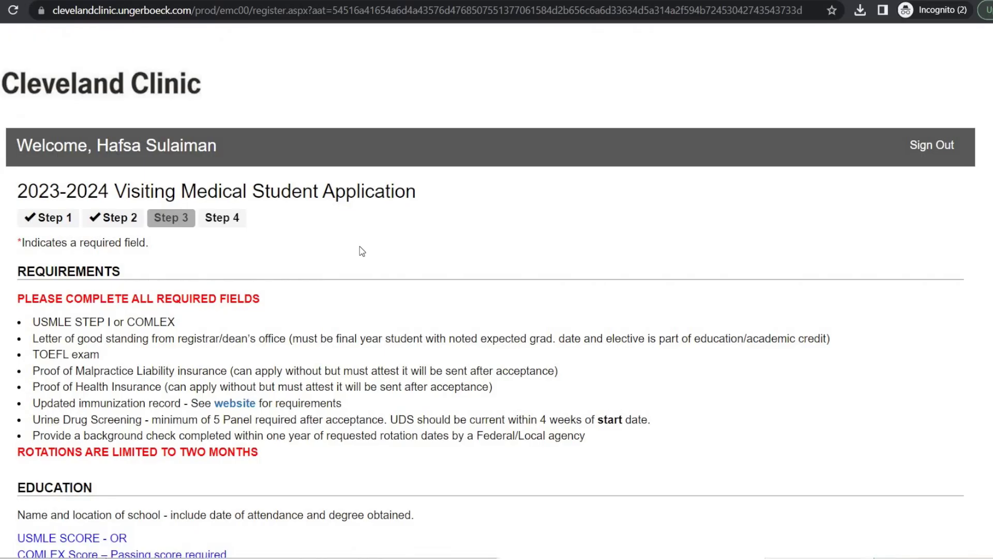
Step: Review Step 3's Requirements, Education, exam uploads and Hospital Experience down to Required Documents
scroll(362, 248, "down", 3)
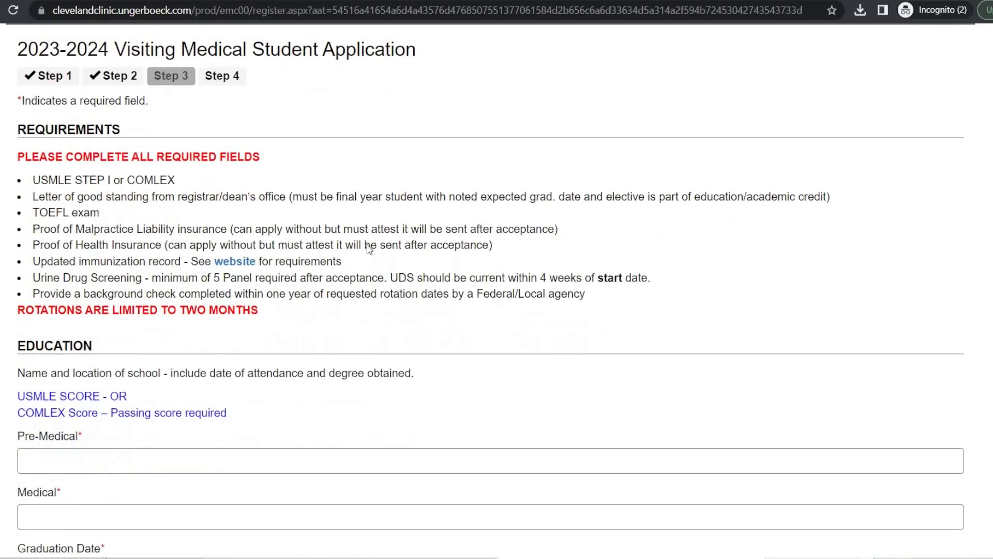
scroll(370, 249, "down", 3)
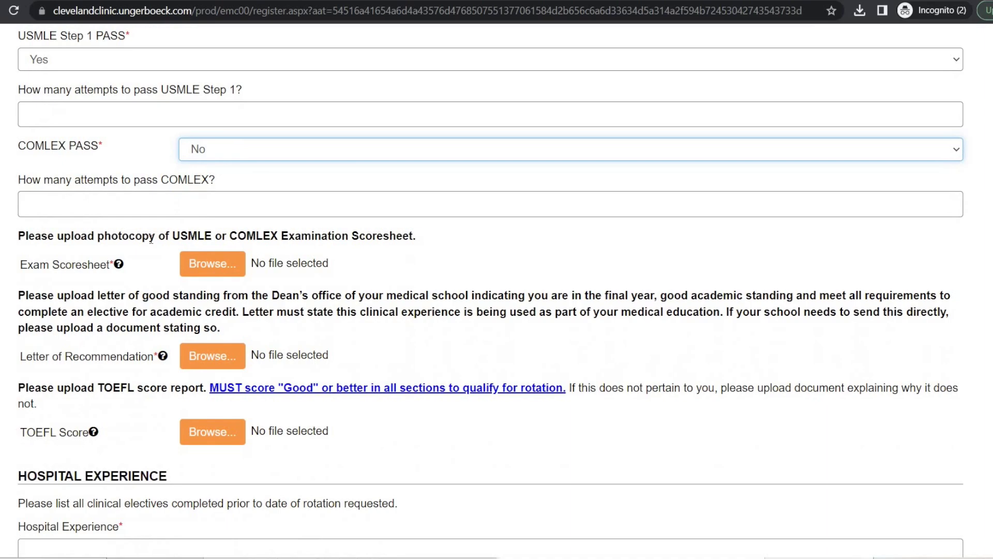
scroll(151, 239, "down", 2)
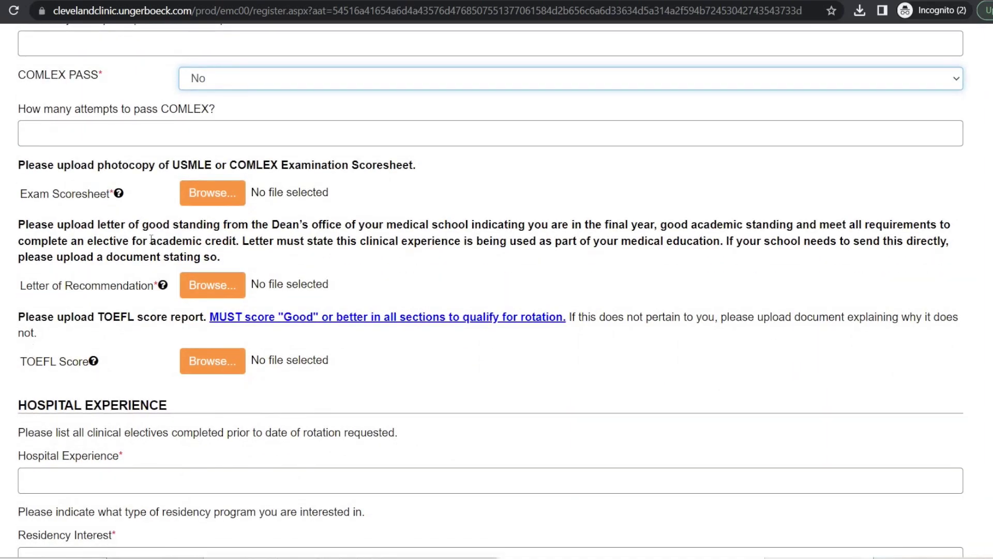
scroll(259, 253, "down", 7)
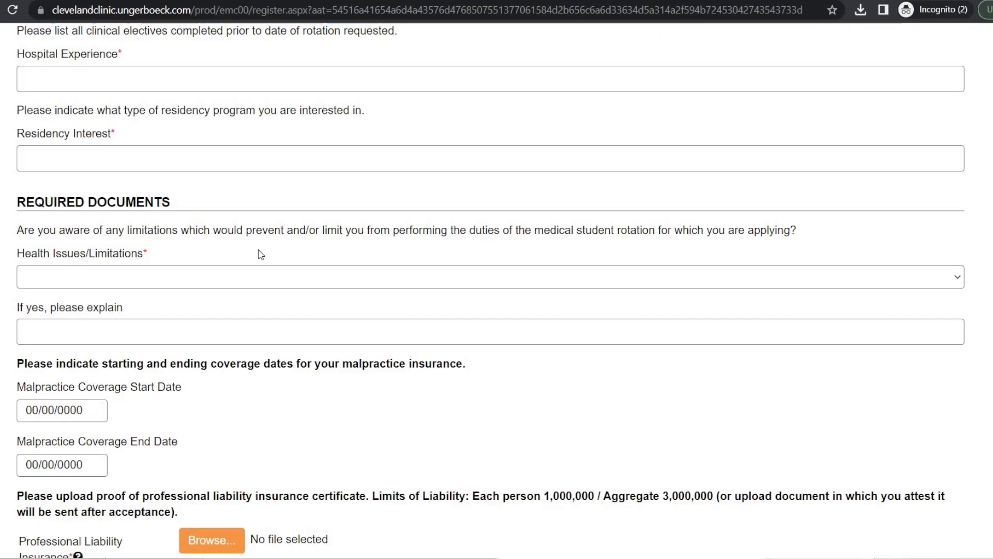
scroll(261, 255, "down", 1)
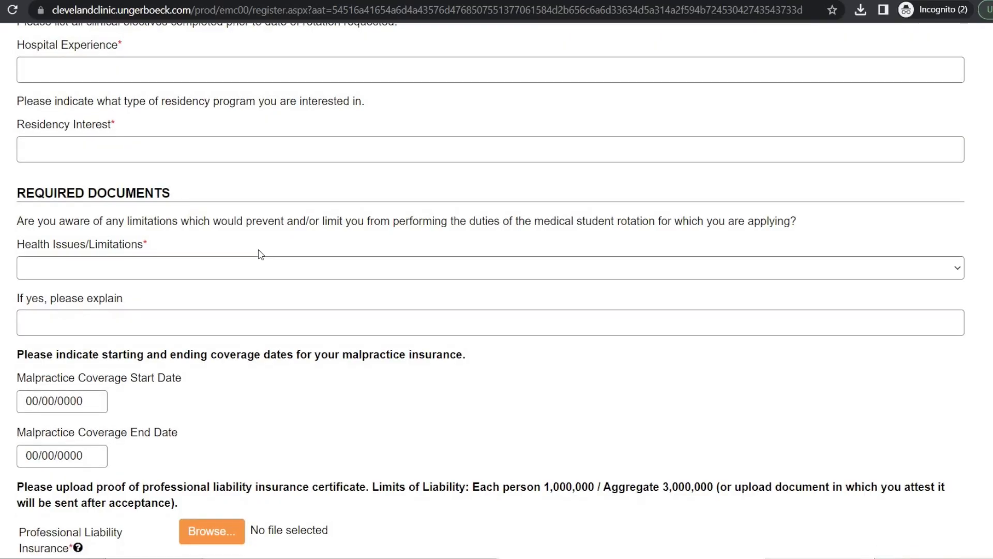
scroll(261, 255, "down", 6)
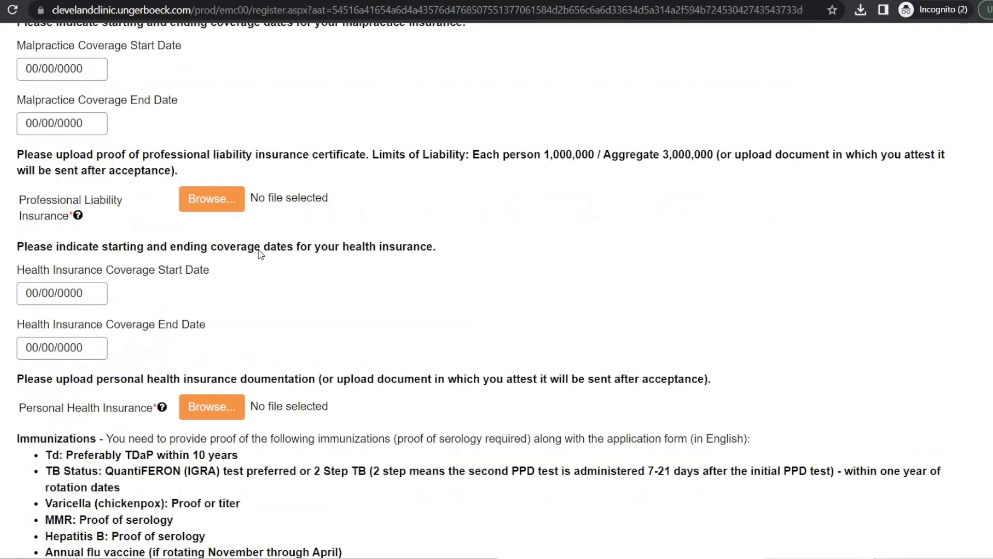
scroll(260, 254, "down", 1)
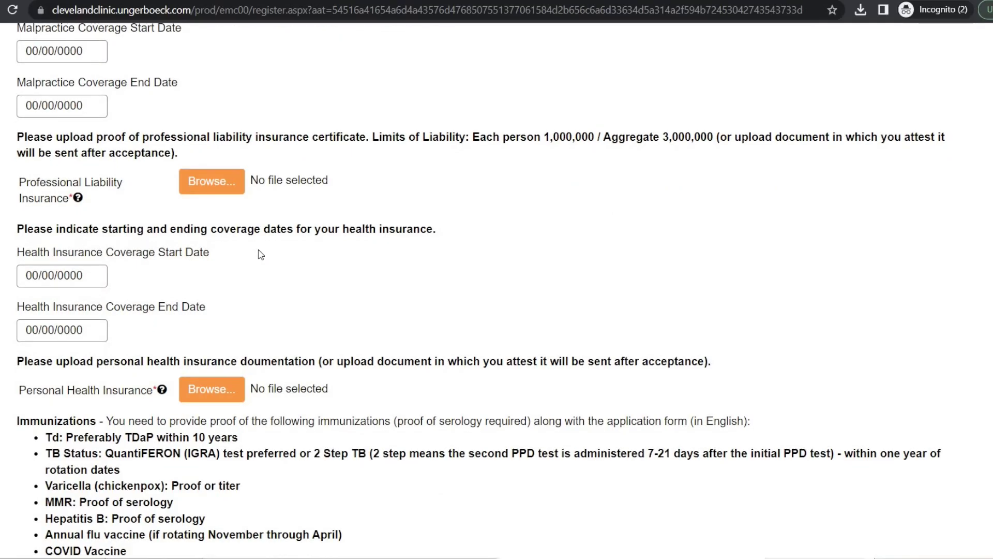
scroll(259, 250, "down", 2)
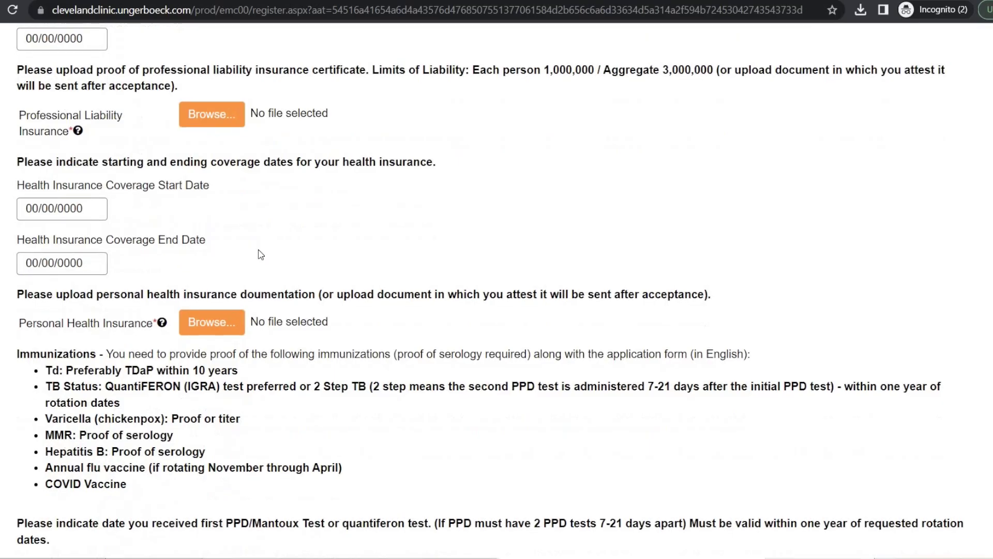
scroll(261, 254, "down", 1)
scroll(261, 254, "down", 2)
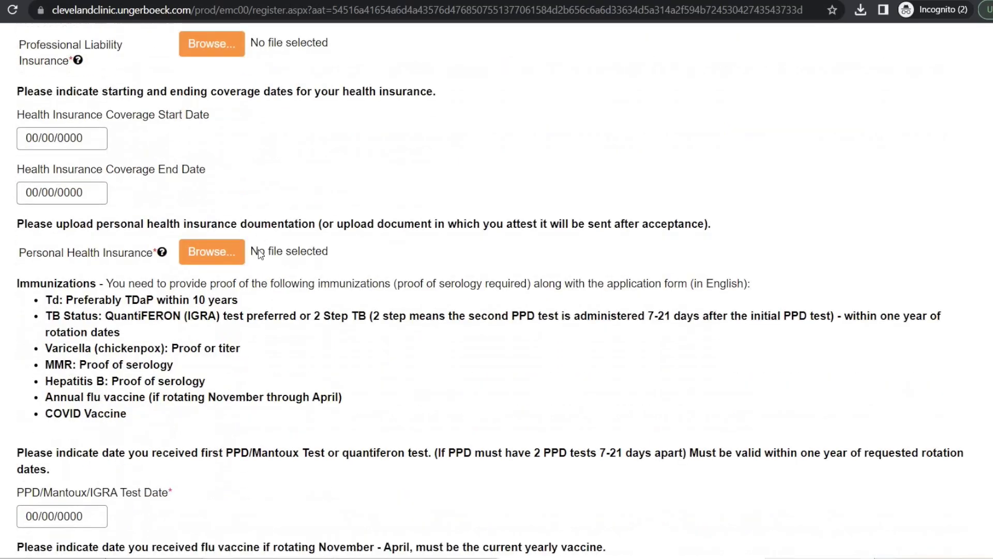
scroll(260, 254, "down", 1)
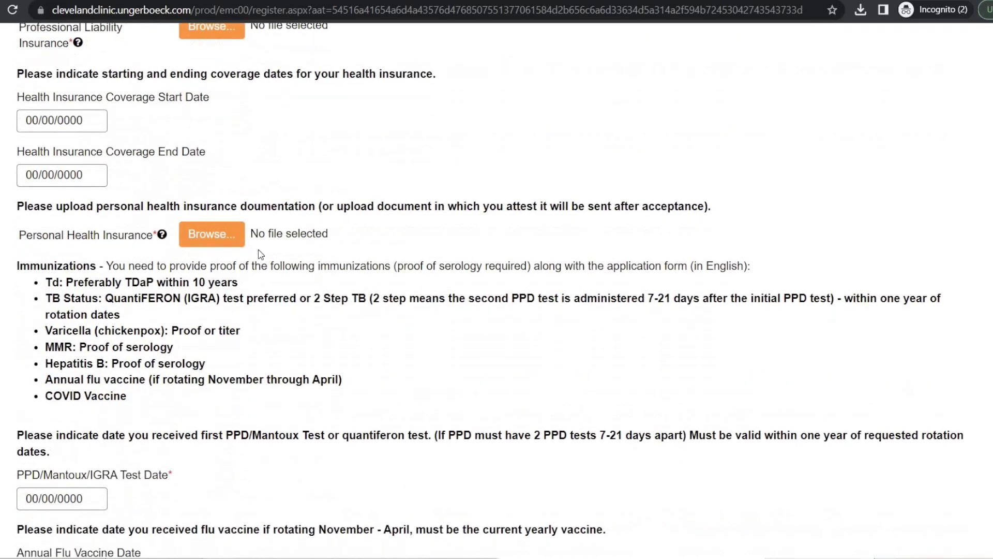
scroll(260, 254, "down", 1)
scroll(261, 254, "down", 1)
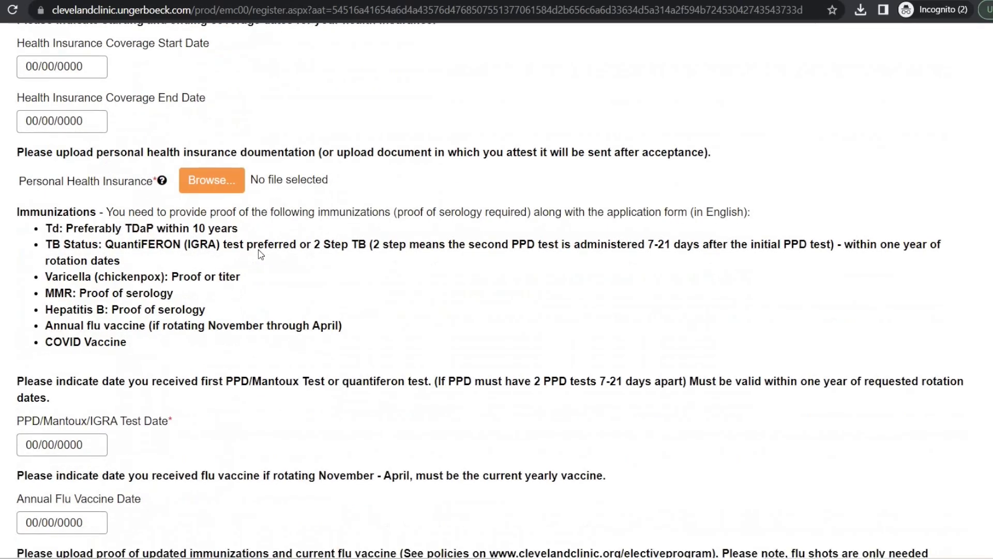
scroll(260, 254, "down", 1)
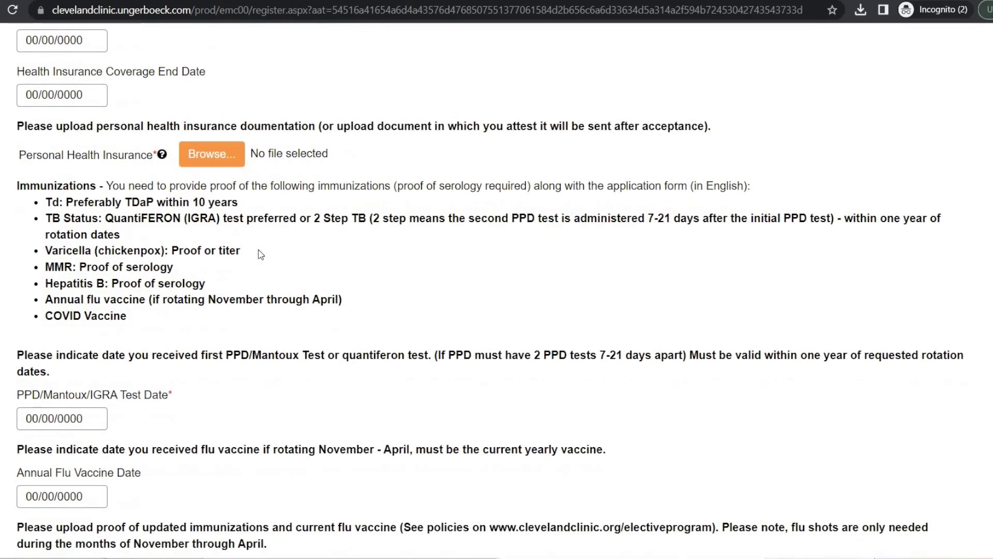
scroll(261, 254, "down", 1)
scroll(261, 254, "down", 1)
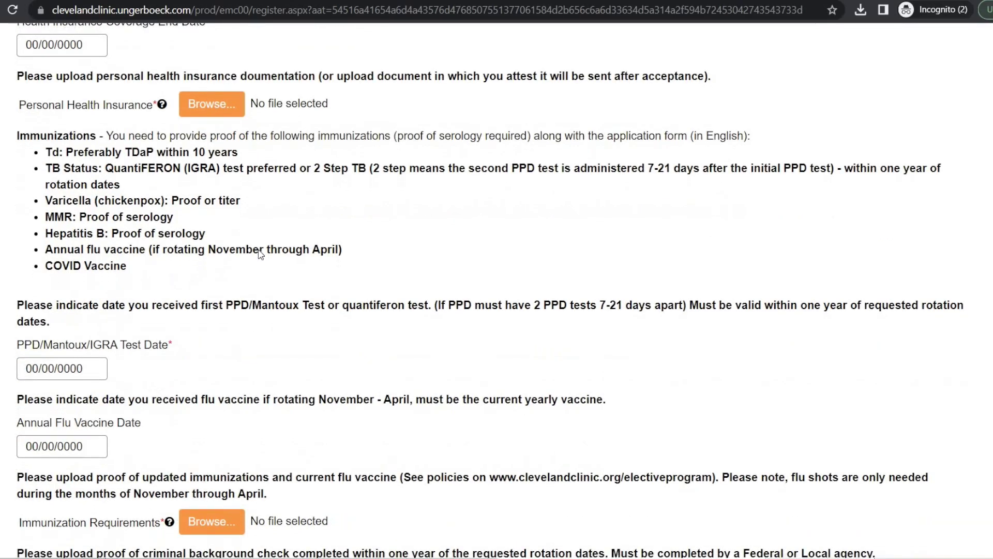
scroll(261, 254, "down", 1)
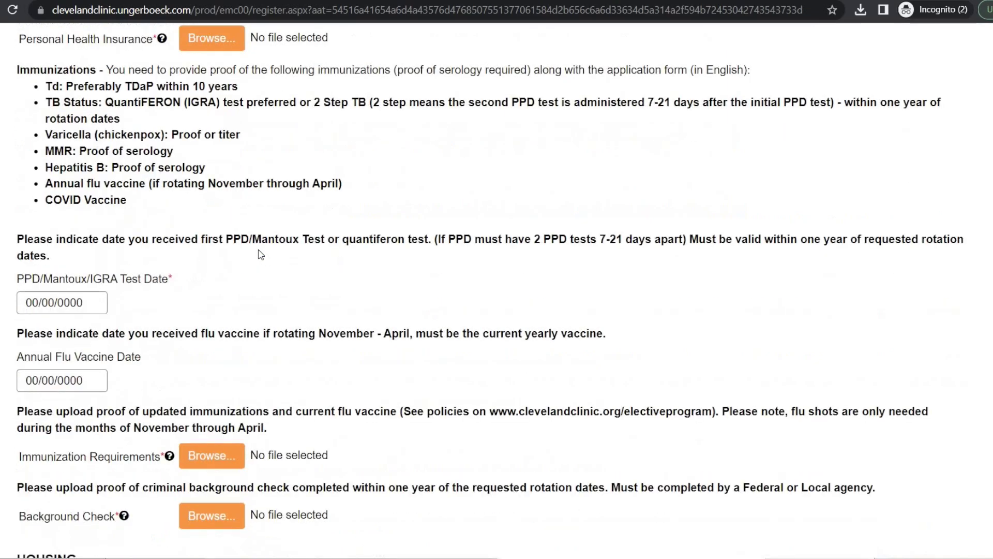
scroll(261, 254, "down", 1)
scroll(260, 254, "down", 2)
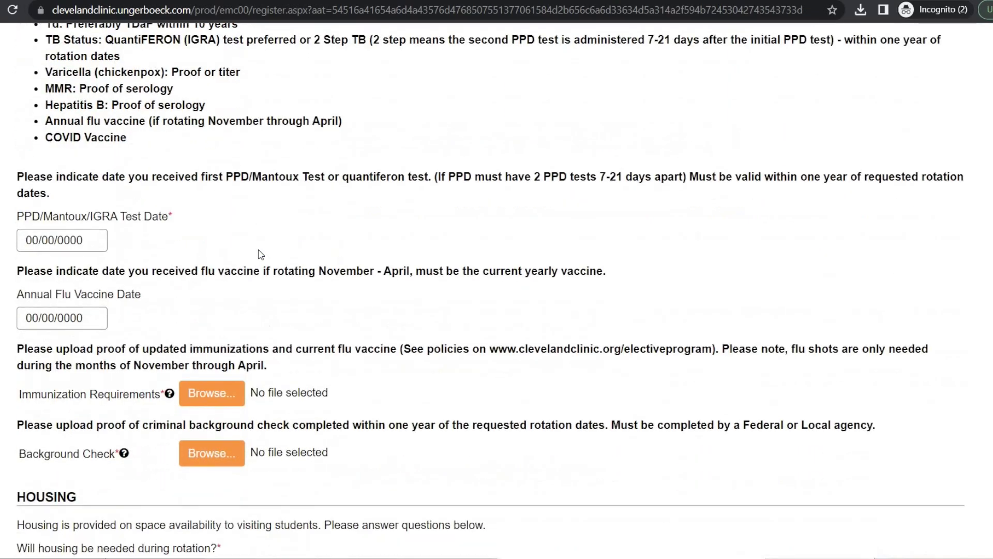
scroll(261, 254, "down", 1)
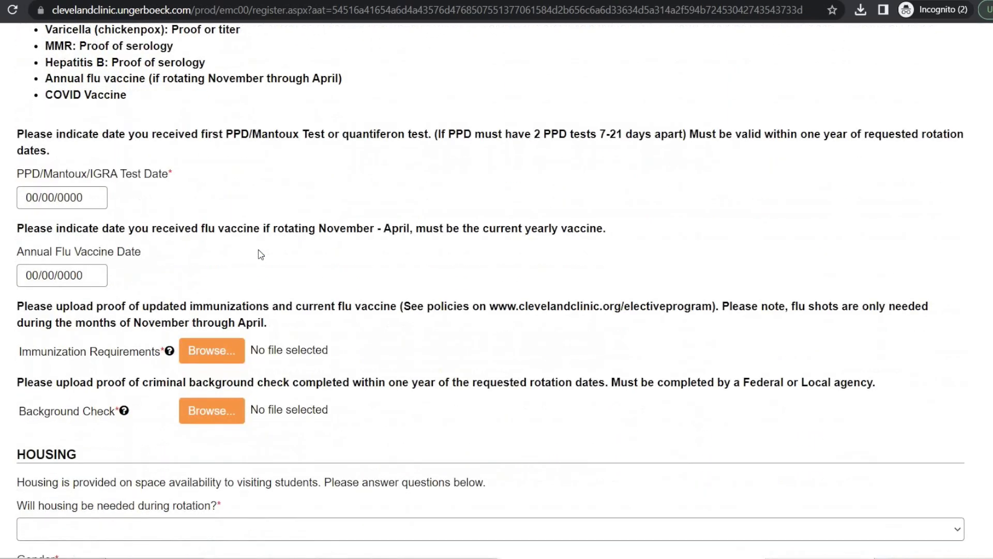
scroll(260, 254, "down", 1)
scroll(260, 254, "down", 1)
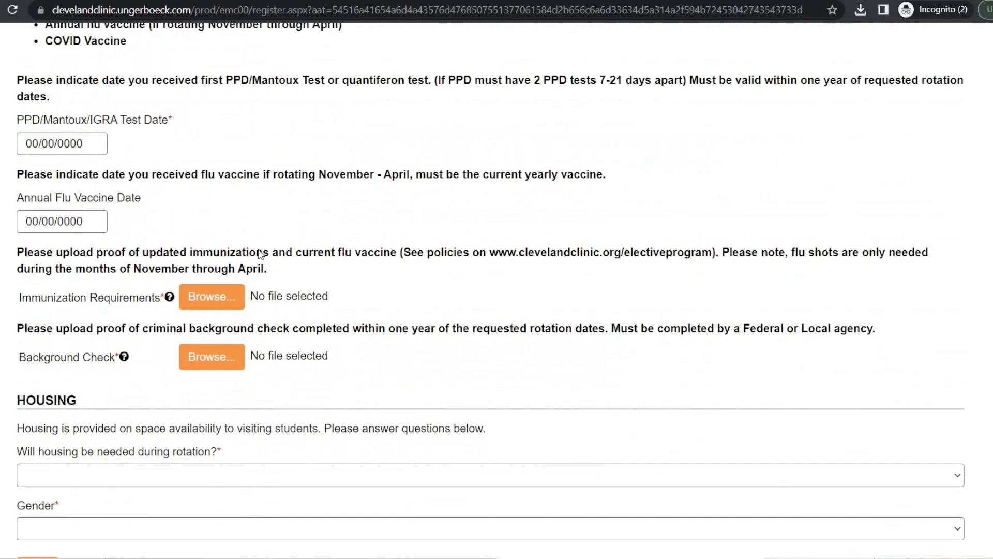
scroll(260, 254, "down", 2)
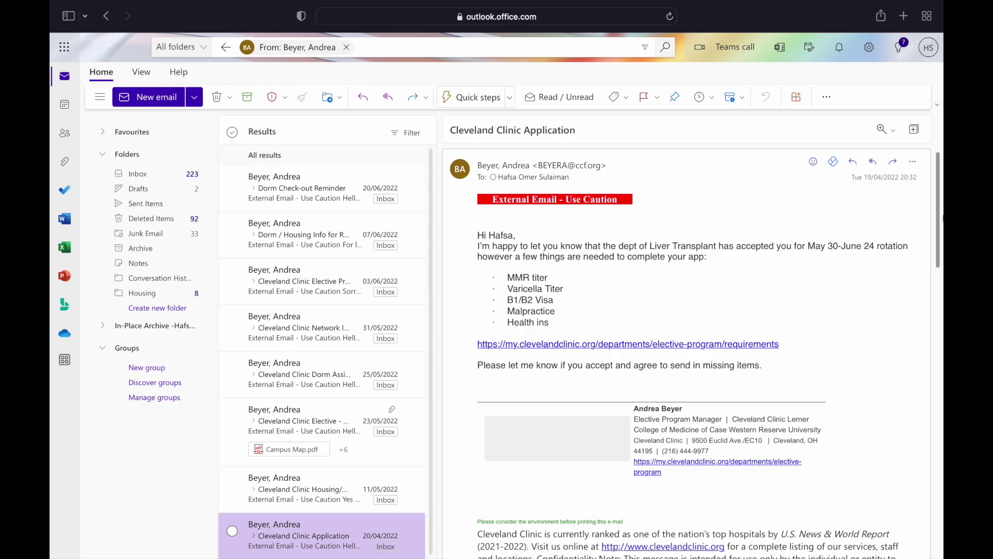
Step: Scroll down to the Payment section's credit card fields and terms checkbox
scroll(943, 243, "down", 2)
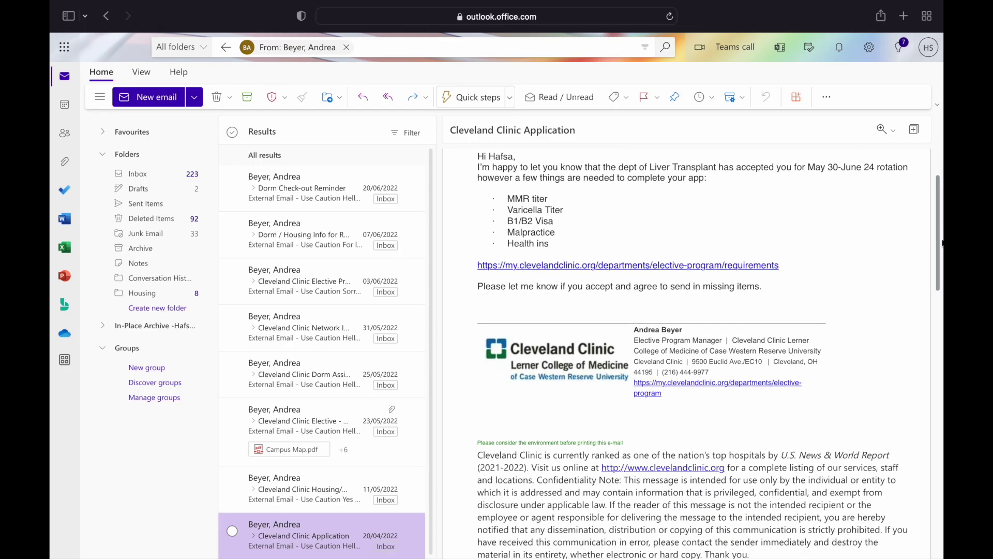
Step: Read the Housing/Dorm and Elective emails, then open and read the Dorm Assignment email
scroll(943, 243, "down", 10)
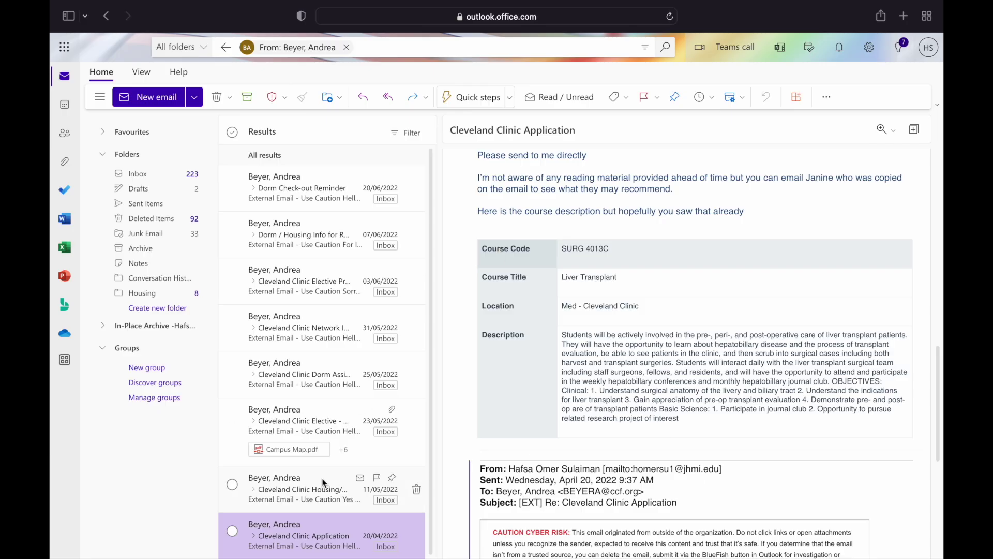
left_click(342, 482)
scroll(942, 225, "down", 3)
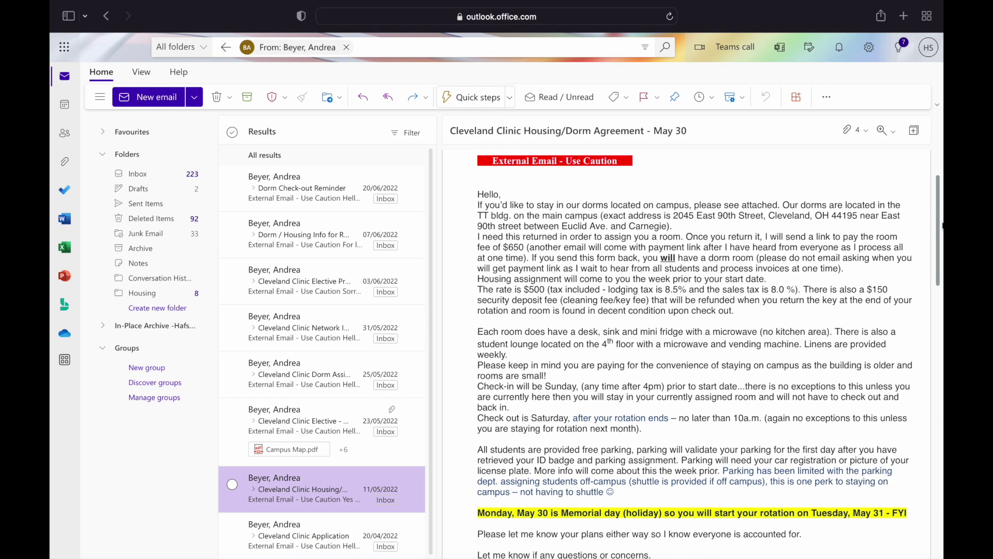
left_click(318, 433)
scroll(941, 293, "down", 3)
scroll(941, 294, "down", 5)
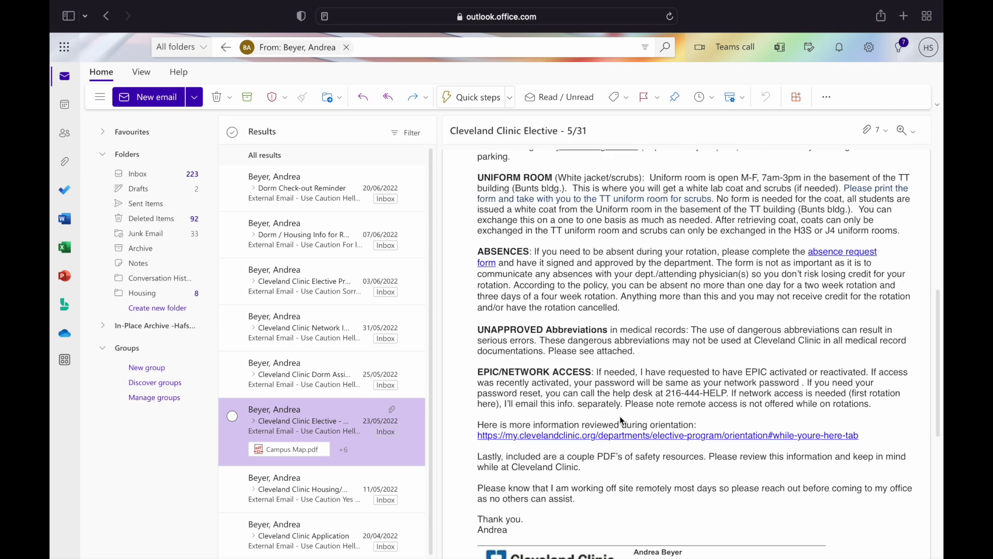
left_click(311, 375)
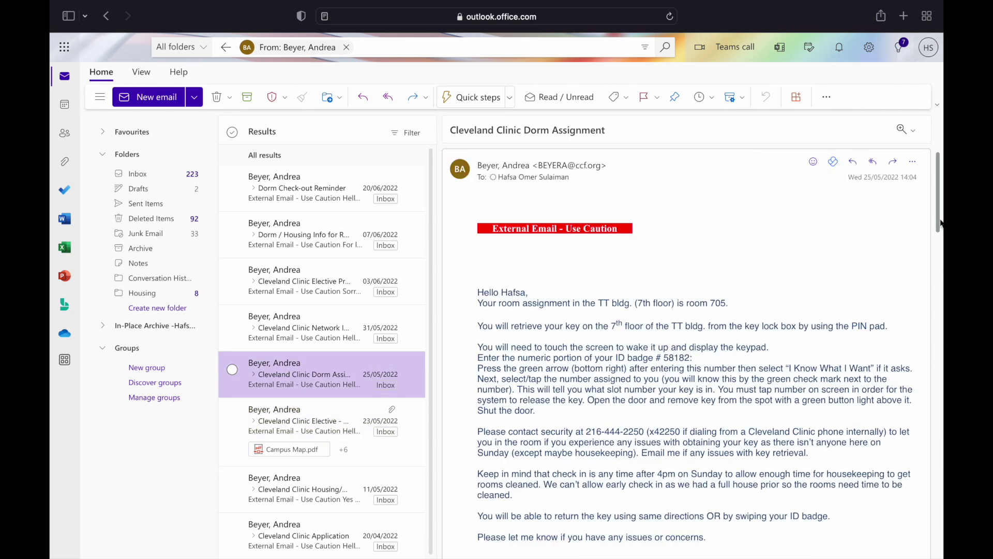
scroll(941, 223, "down", 3)
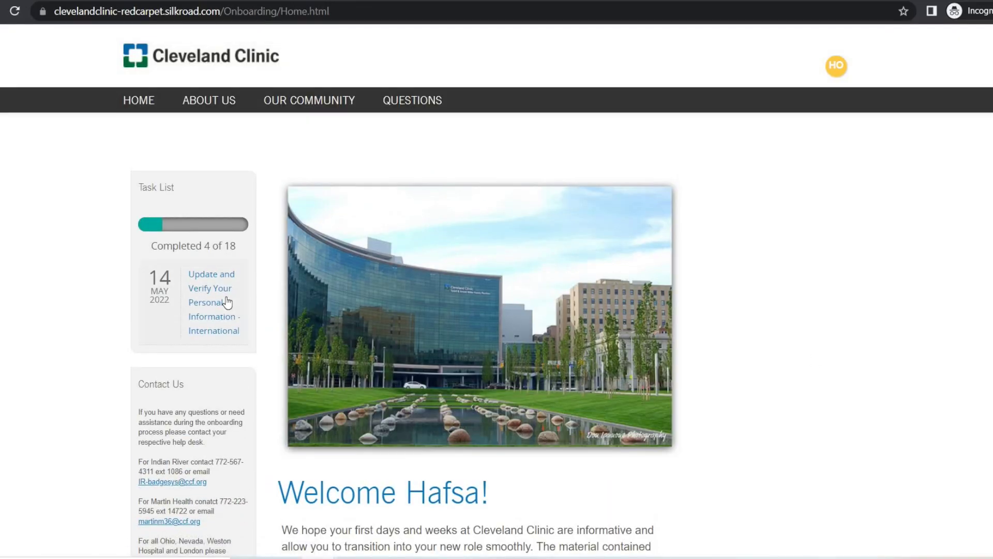
Step: Open the Notification to Obtain ID Badge task and read its badge pickup instructions
left_click(202, 289)
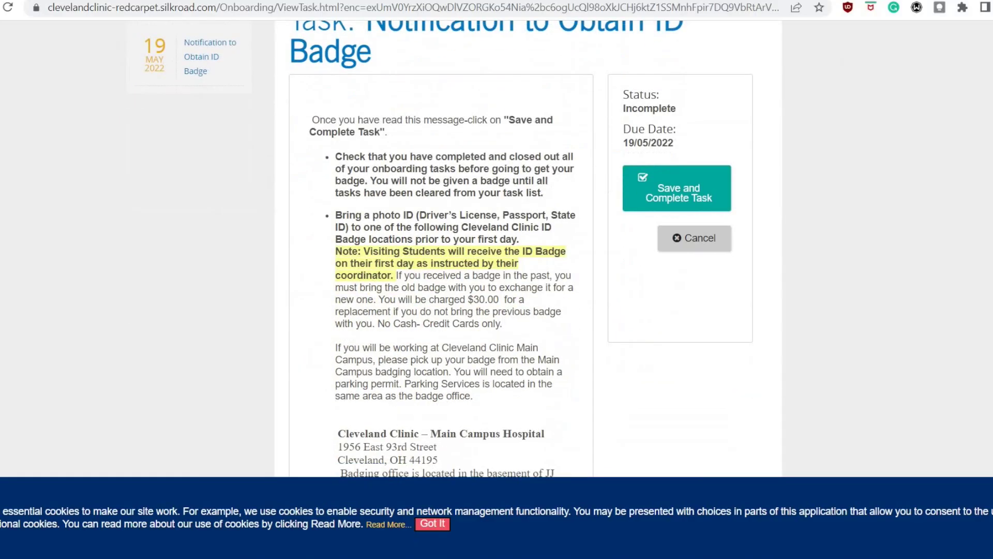
scroll(449, 248, "down", 3)
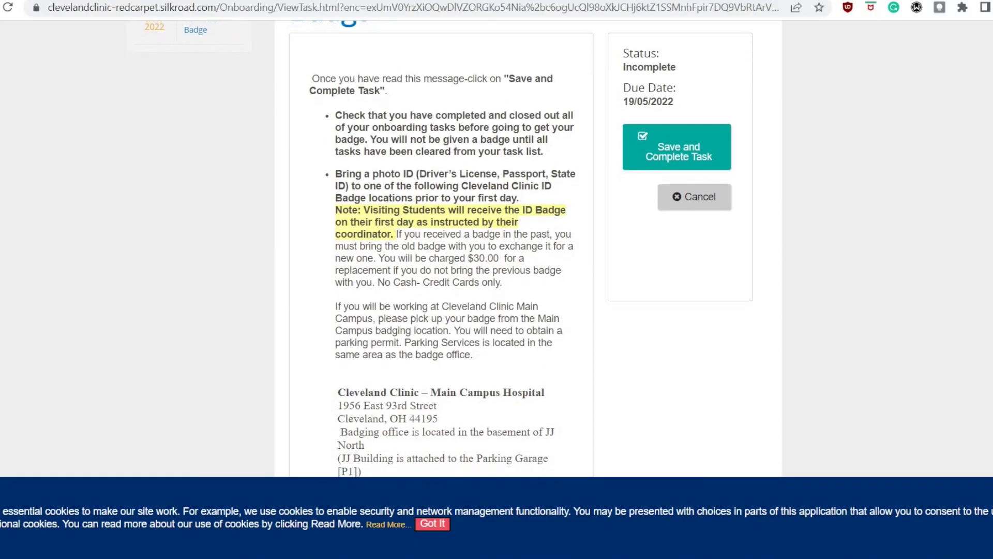